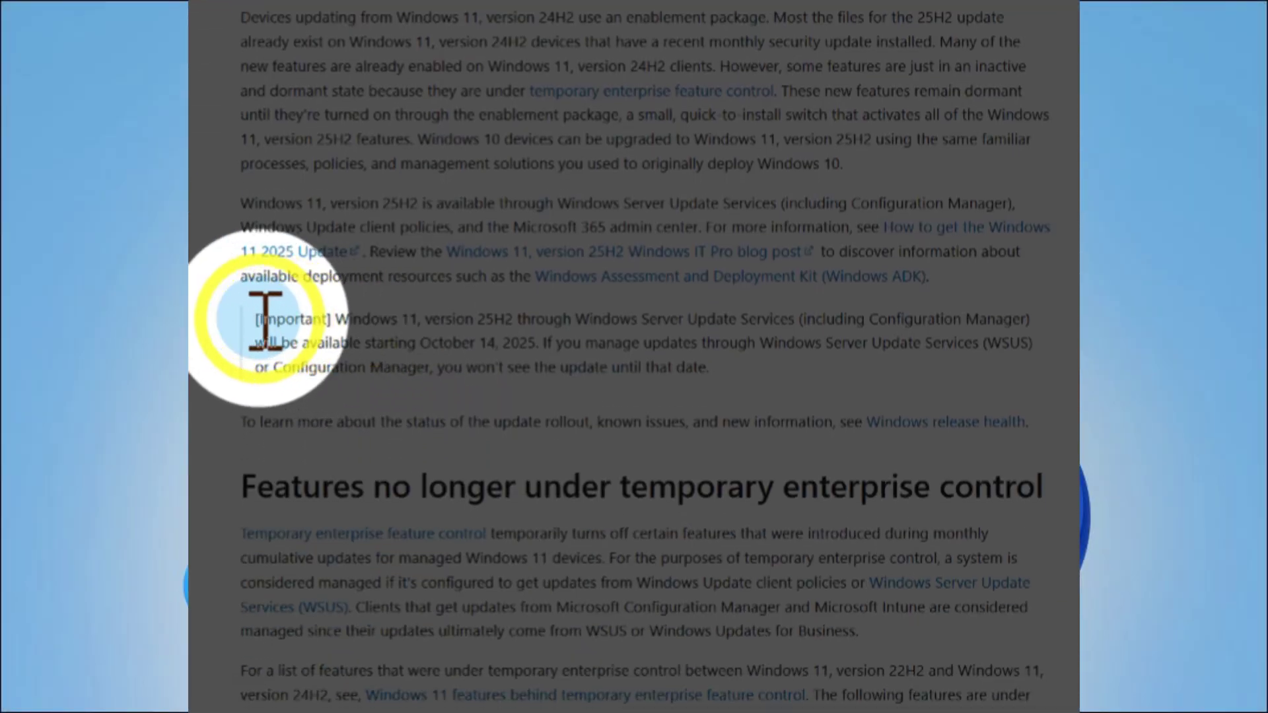
Highlight the 25H2 availability note, then check Secure Boot State in msinfo32's System Summary.
drag(257, 319, 698, 344)
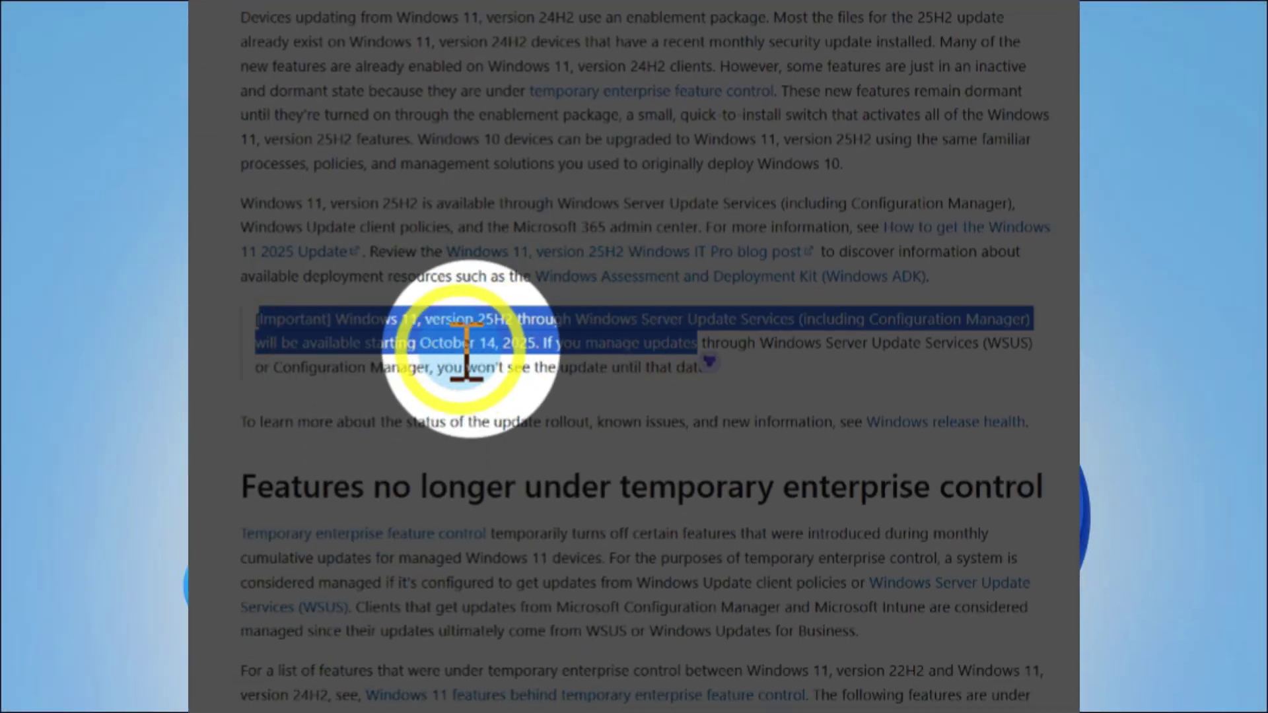
click(481, 351)
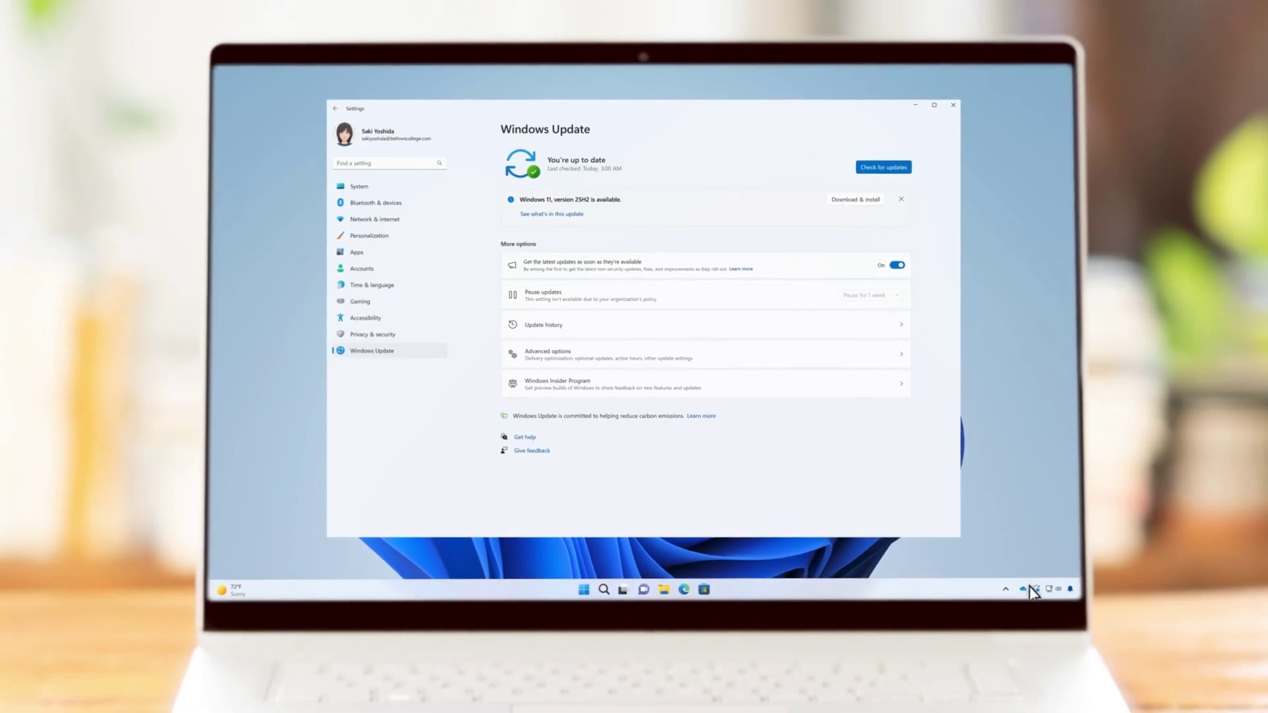
mouse_move(1038, 593)
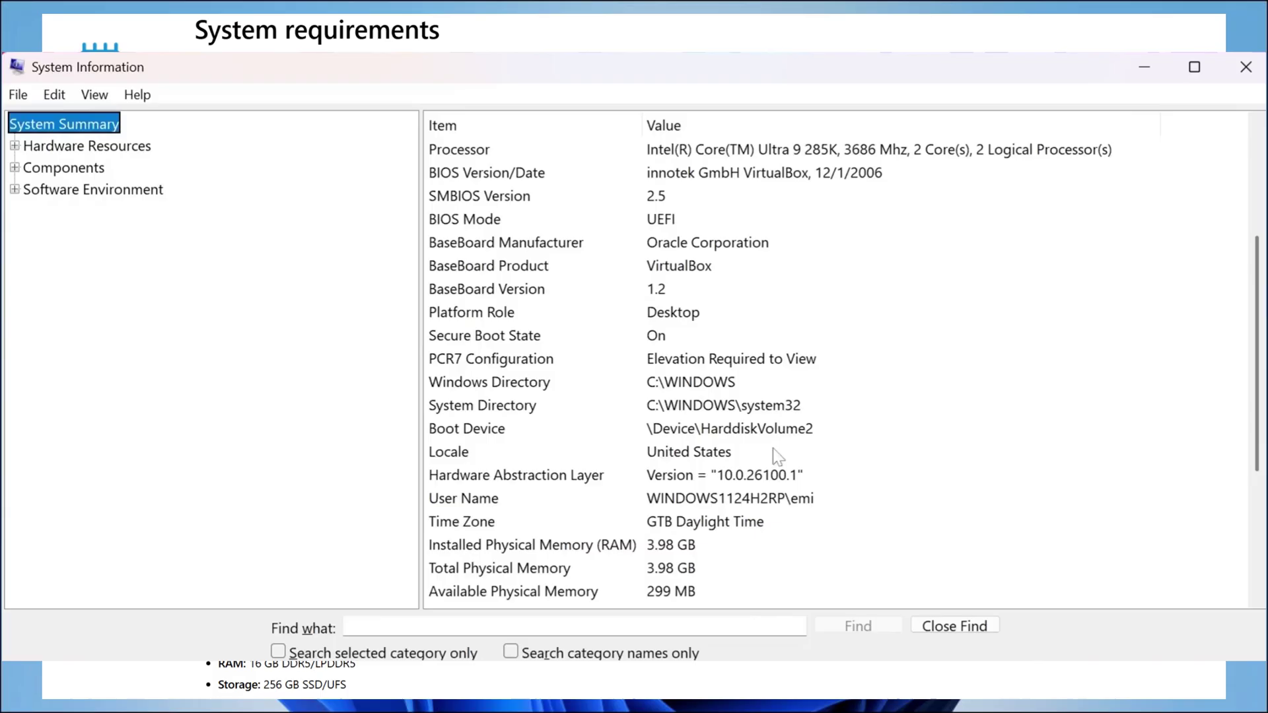
click(707, 340)
scroll(614, 373, up, 3)
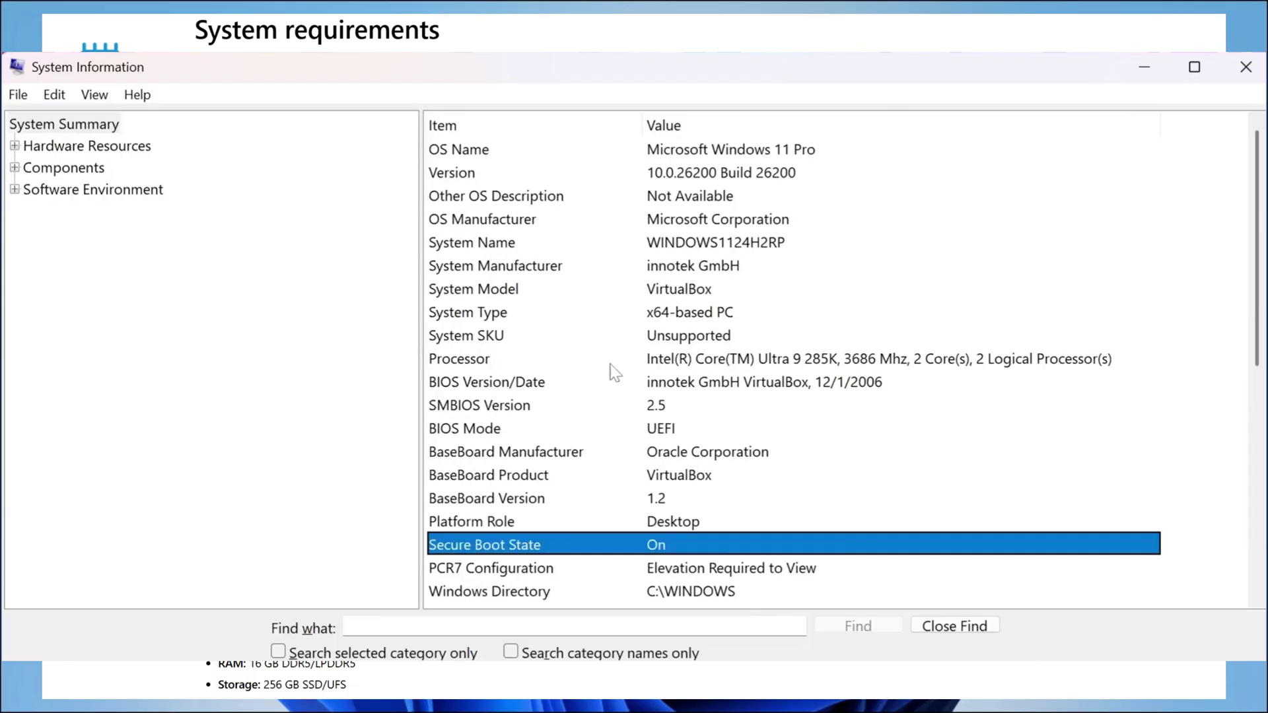
scroll(707, 353, down, 7)
key(Tab)
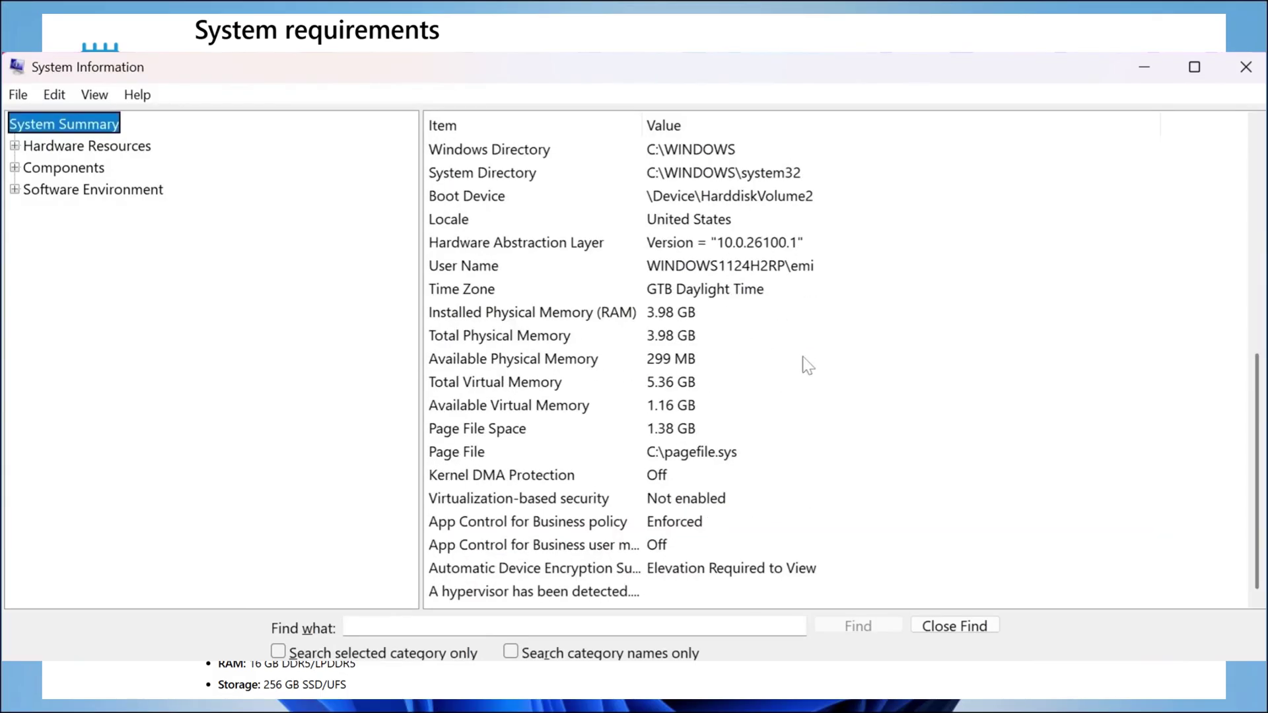
scroll(660, 297, up, 7)
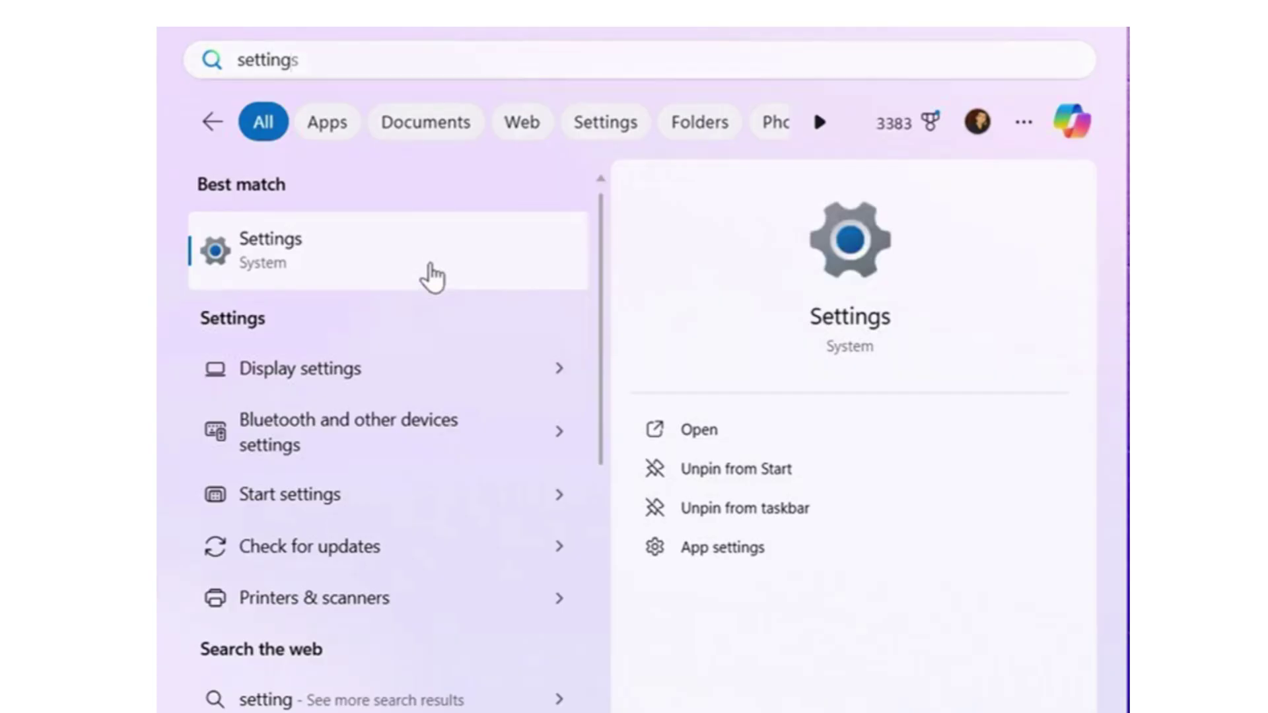
In Windows Update, toggle the latest-updates switch off and on, then download and install 25H2.
click(432, 277)
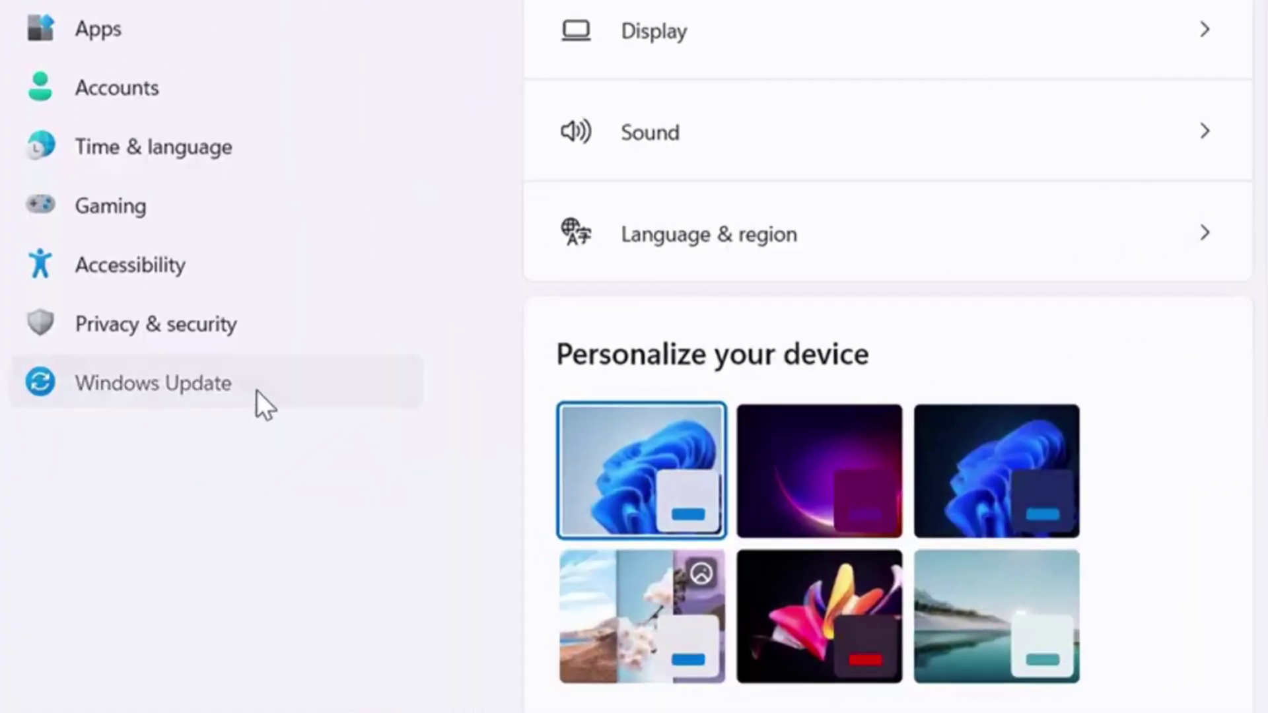
click(256, 391)
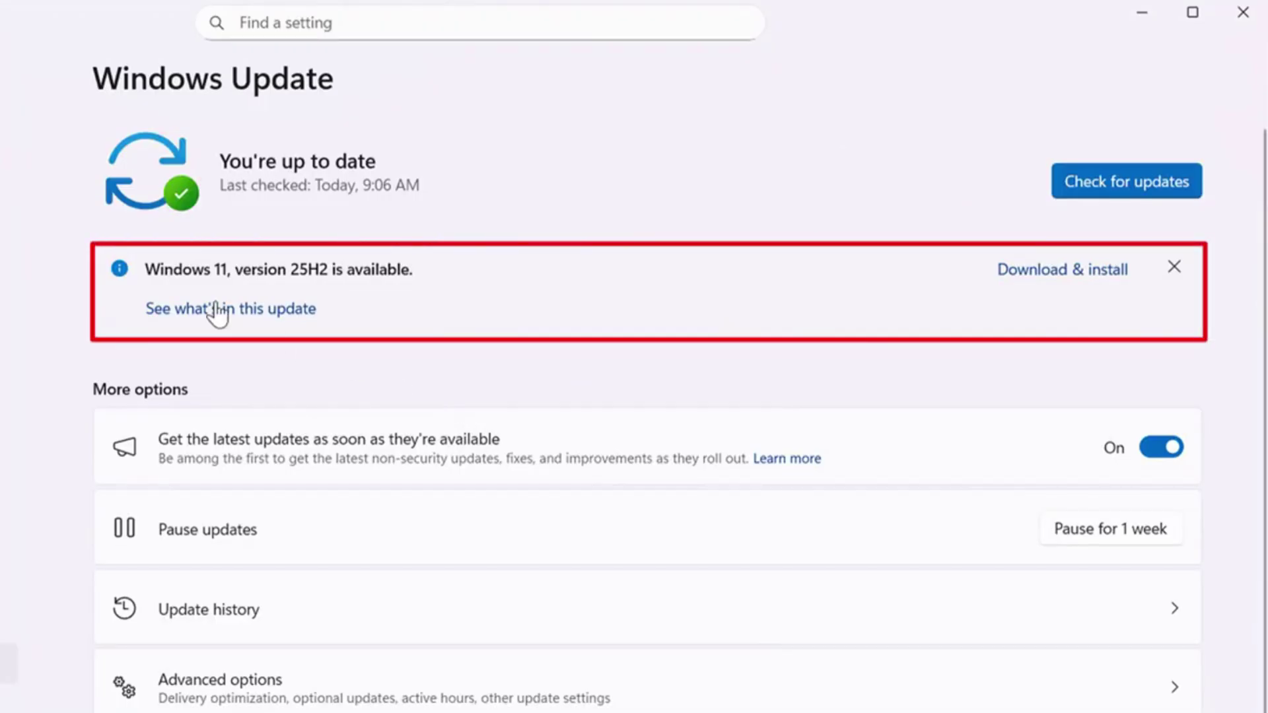
click(1163, 449)
click(1166, 446)
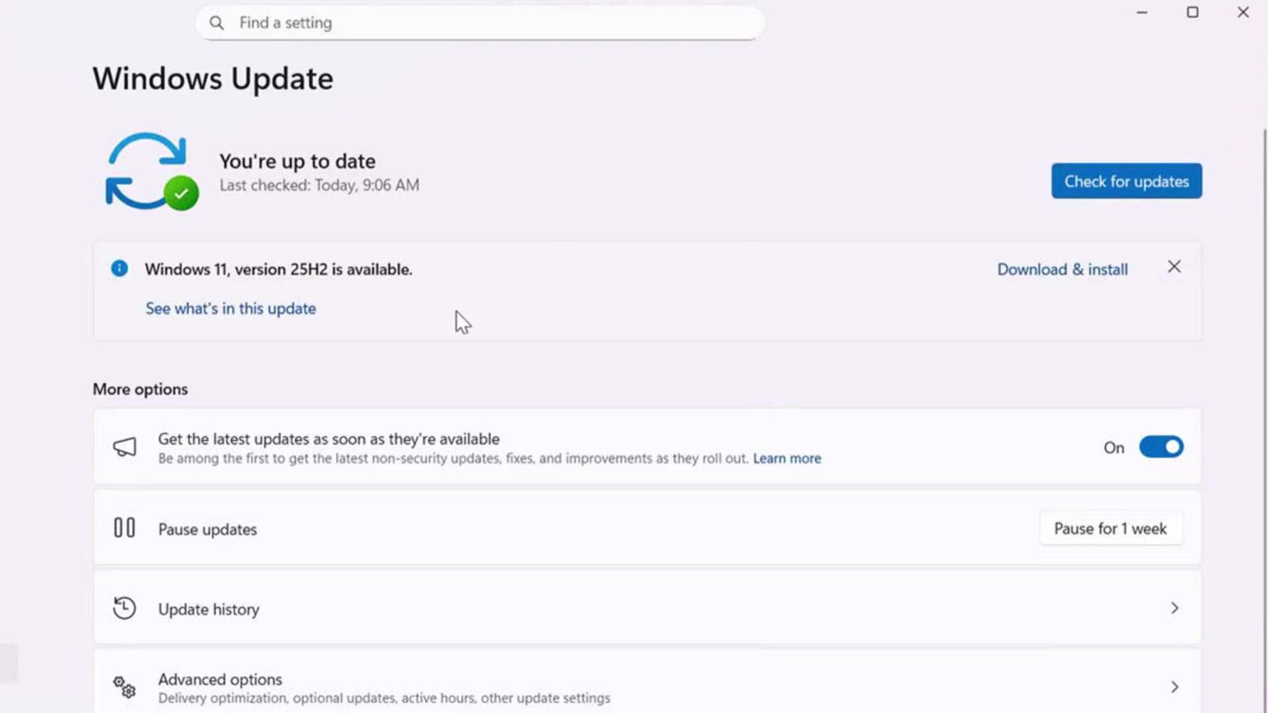
click(1084, 276)
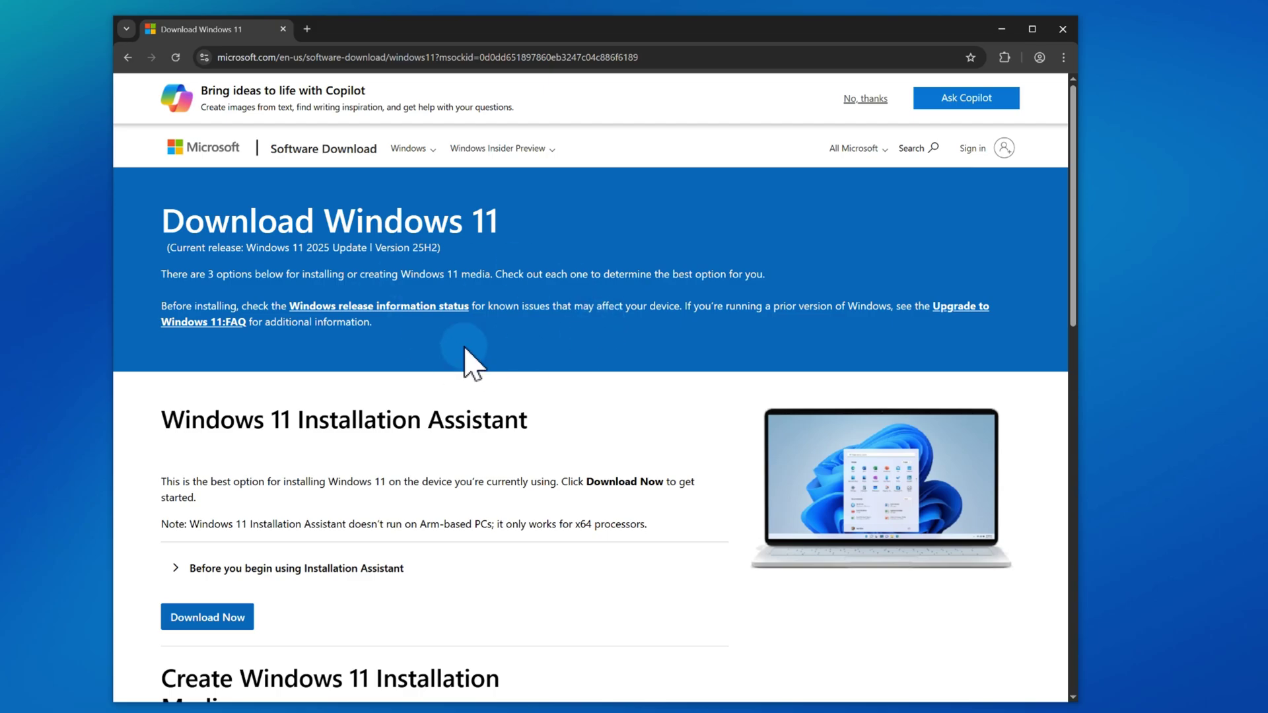
Select and confirm the Windows 11 multi-edition ISO for x64 devices.
scroll(464, 348, down, 2)
scroll(464, 348, down, 8)
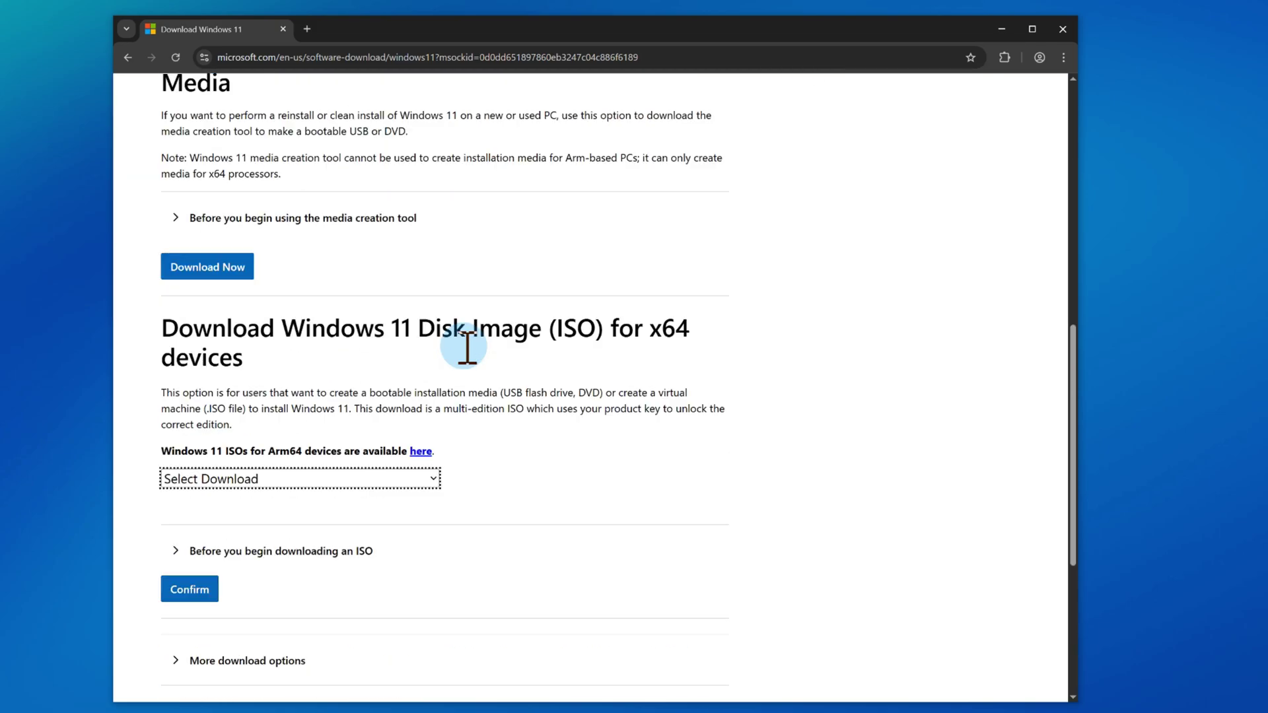
scroll(466, 346, down, 4)
scroll(475, 356, up, 2)
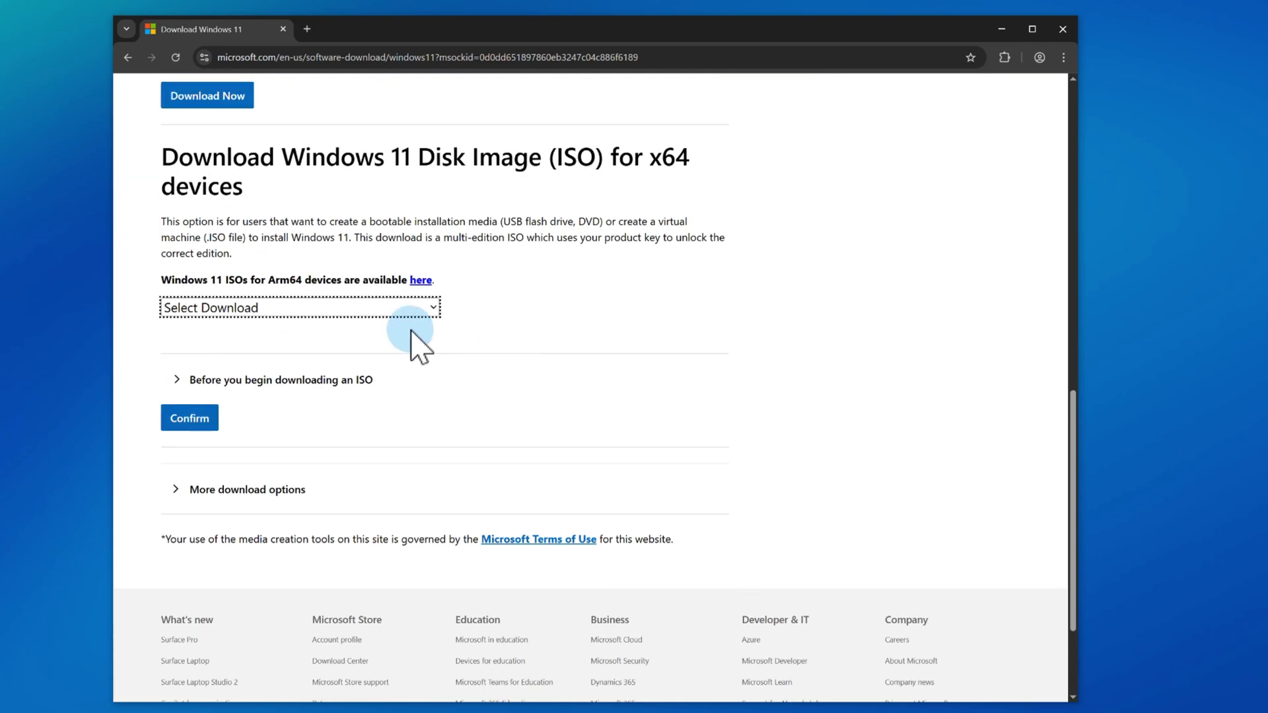
click(431, 313)
click(360, 351)
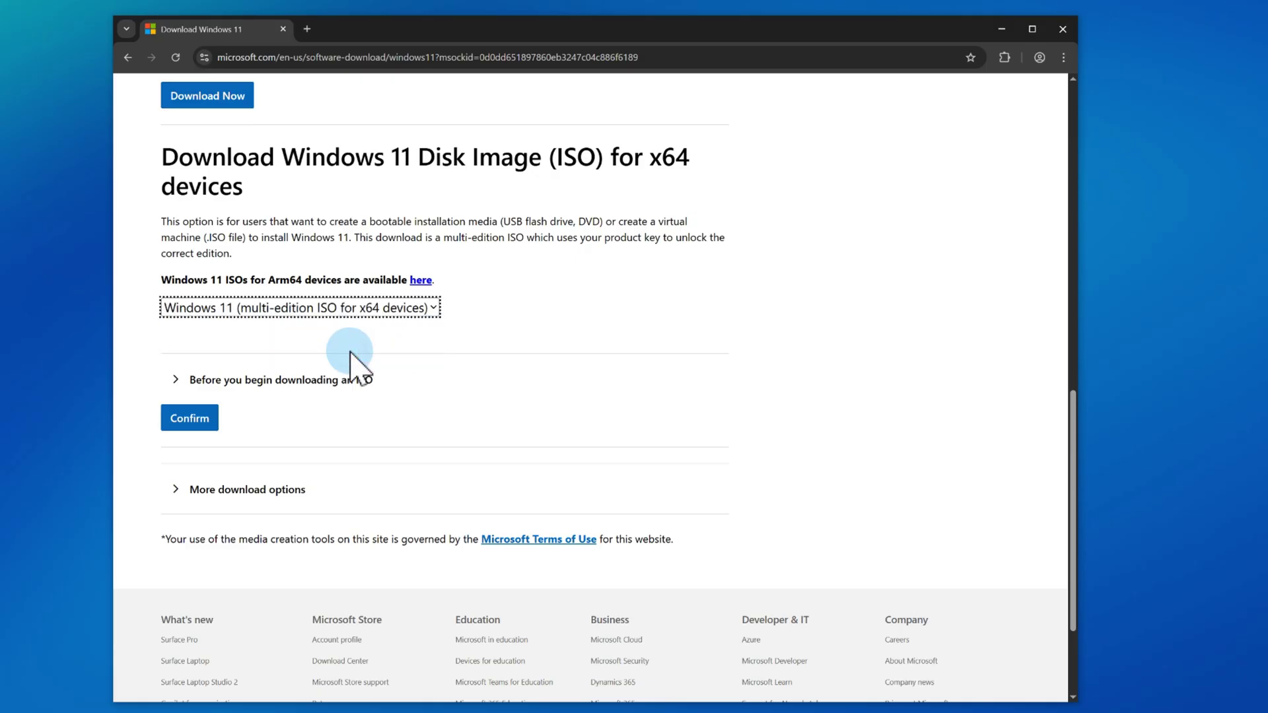
click(224, 411)
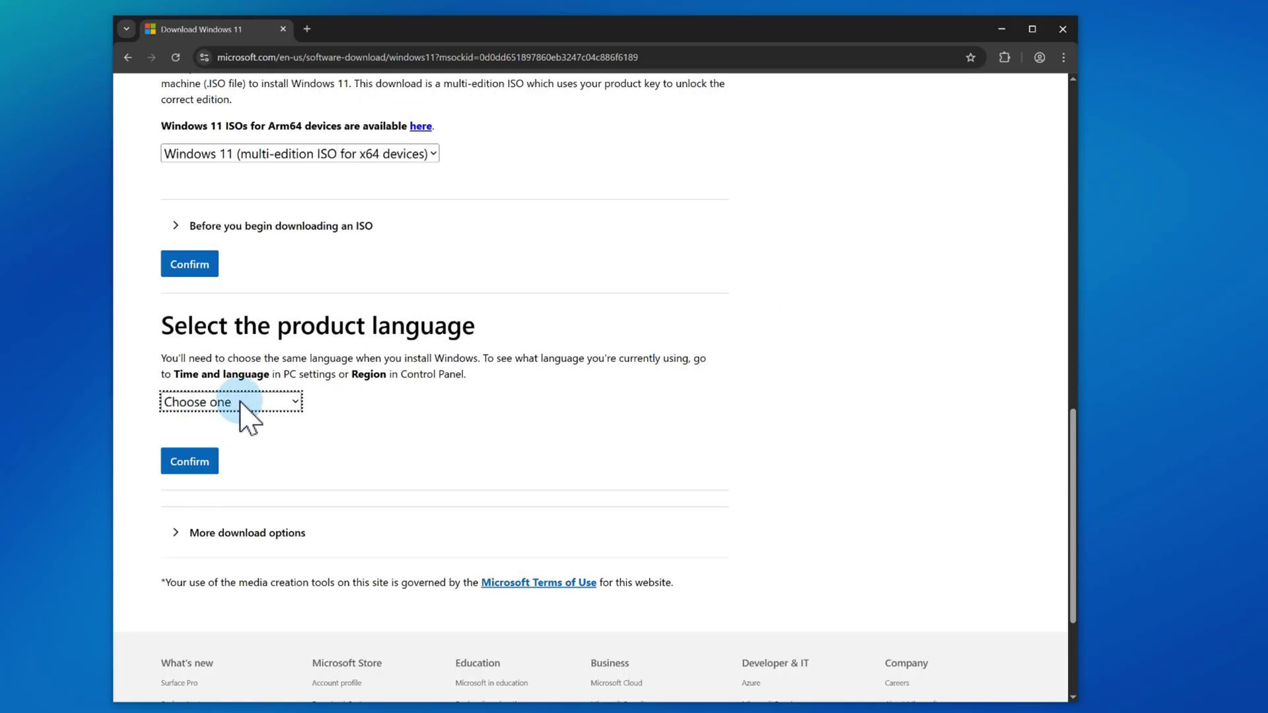
Confirm English (United States) as the language and start the 64-bit ISO download.
click(241, 402)
click(261, 184)
click(198, 463)
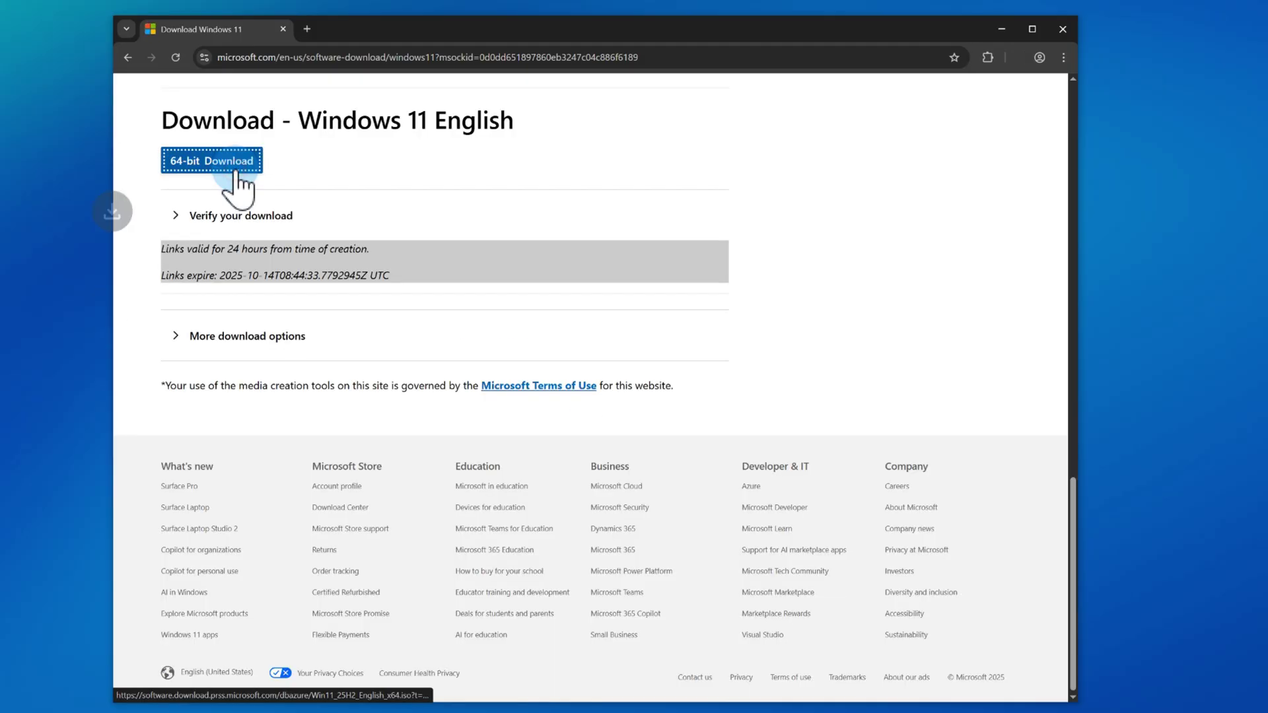
click(170, 164)
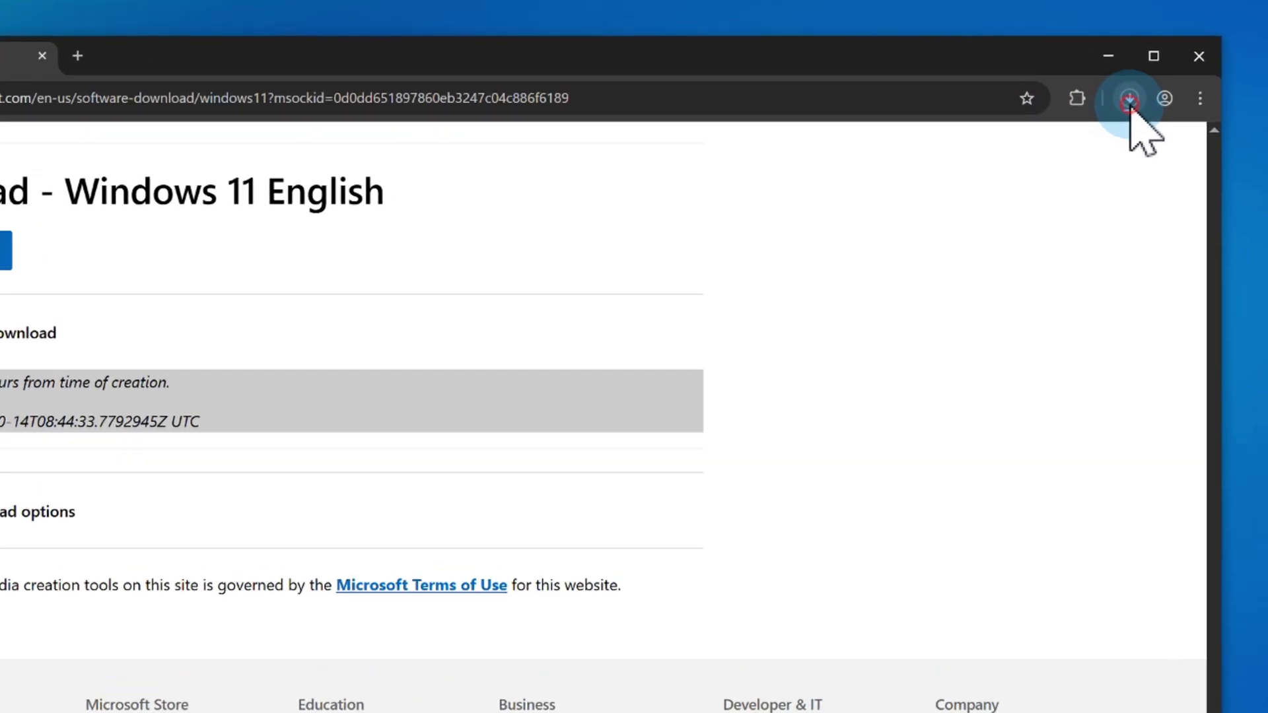
click(1064, 76)
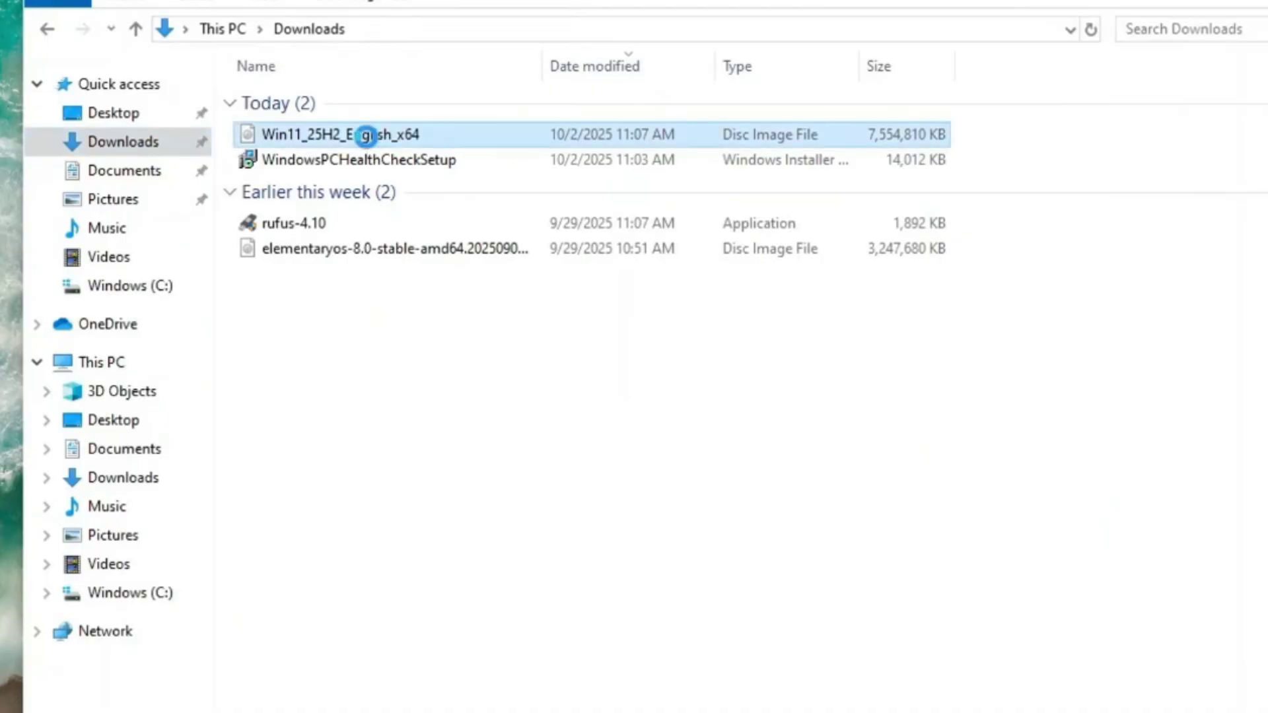
Mount Win11_25H2_English_x64.iso from Downloads and accept the security warning to open it.
right_click(367, 138)
click(389, 156)
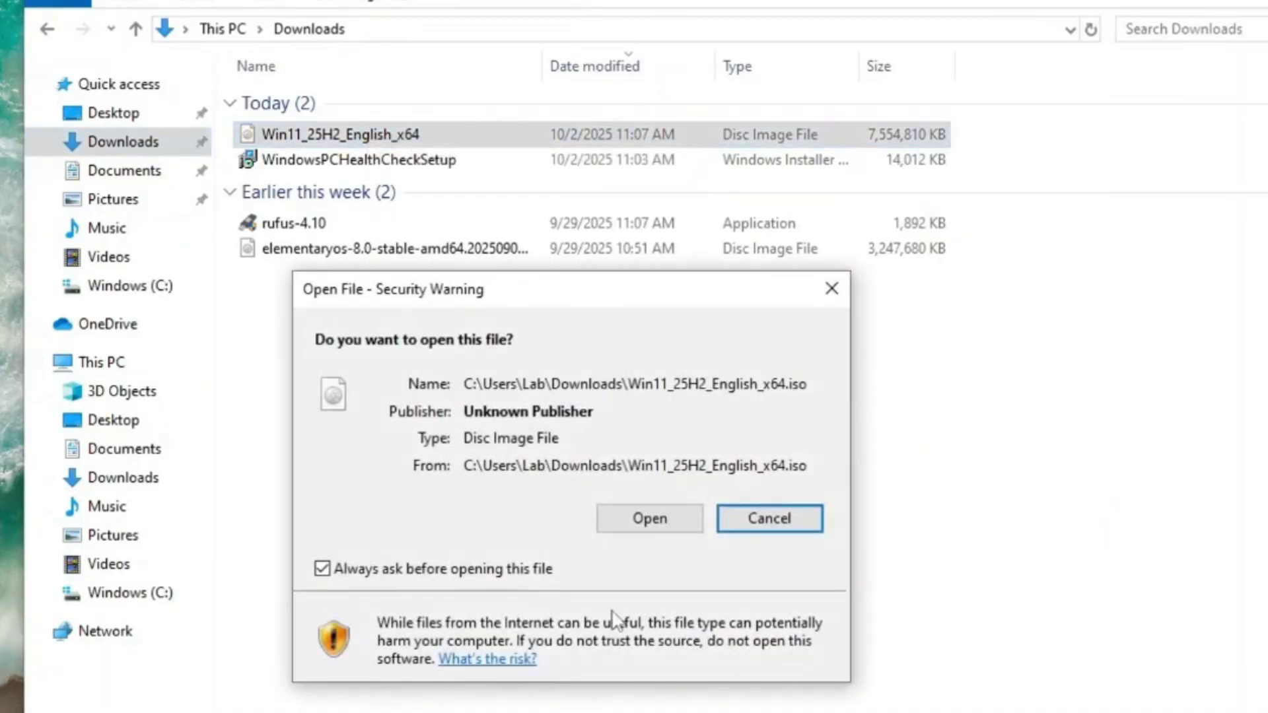
click(641, 521)
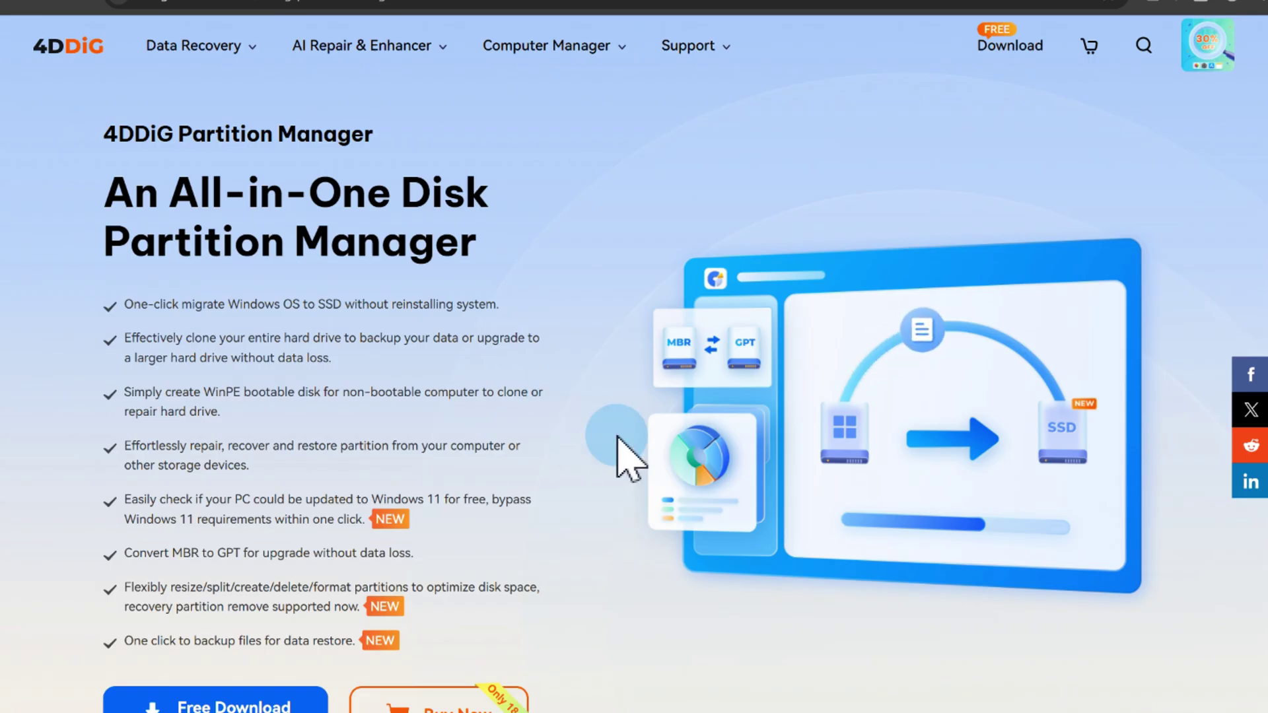
Run a new File Backup of the 'my photos' folder and dismiss the completion message.
scroll(1149, 503, down, 12)
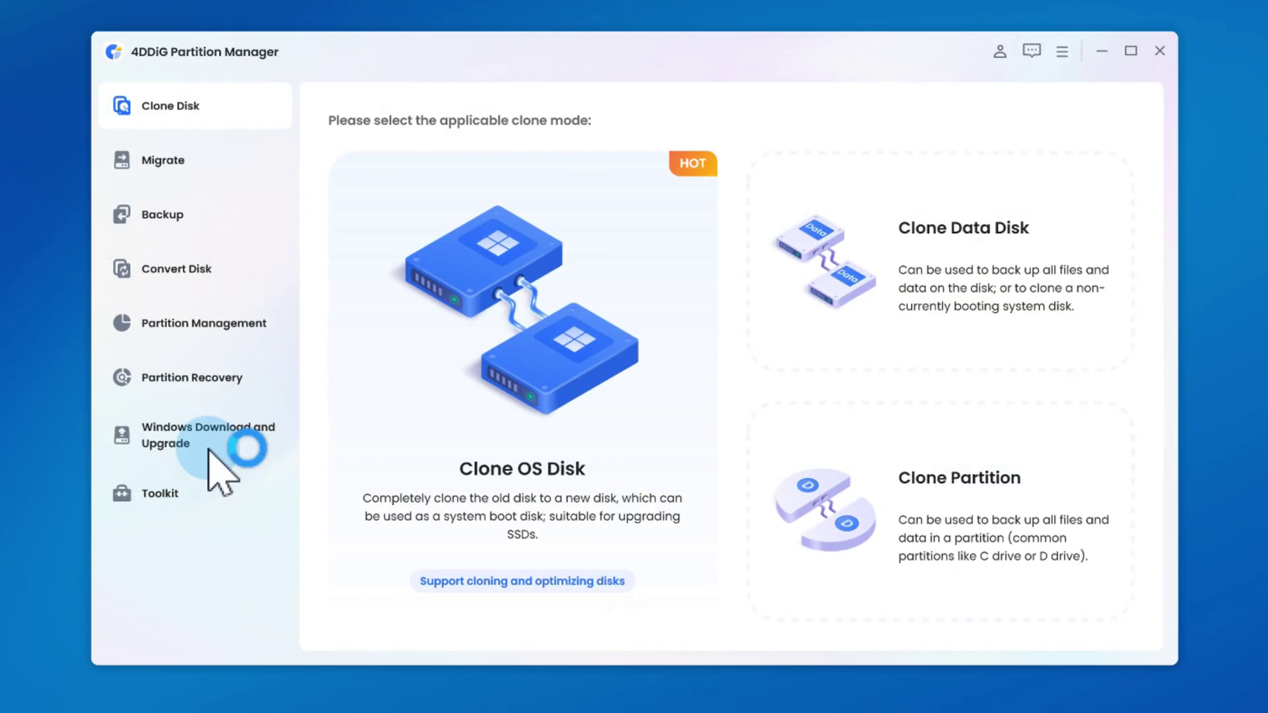
click(173, 219)
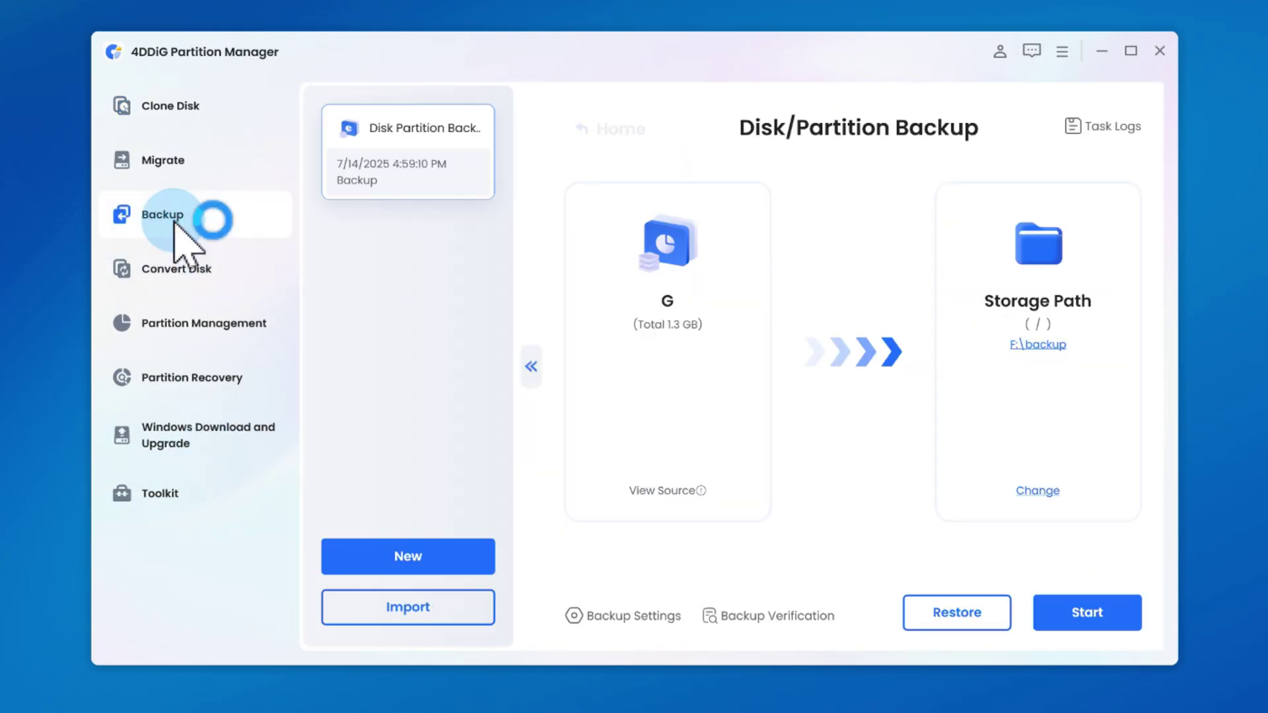
click(470, 569)
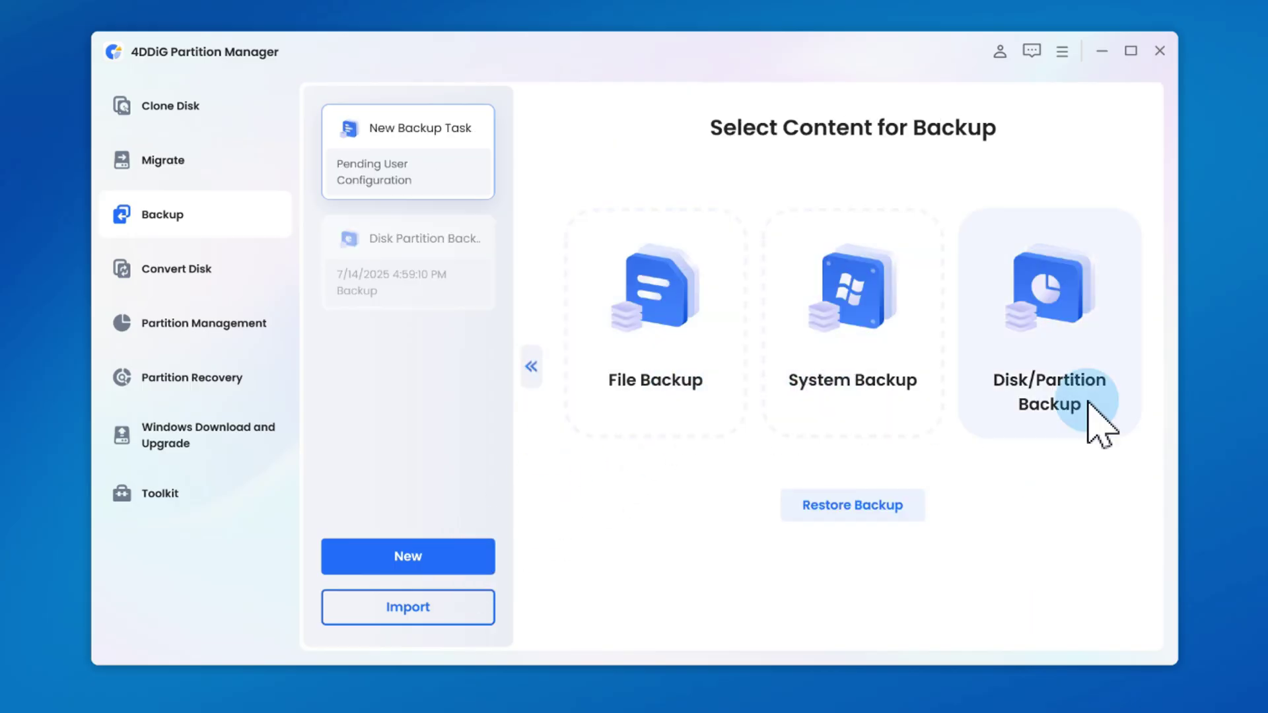
click(725, 348)
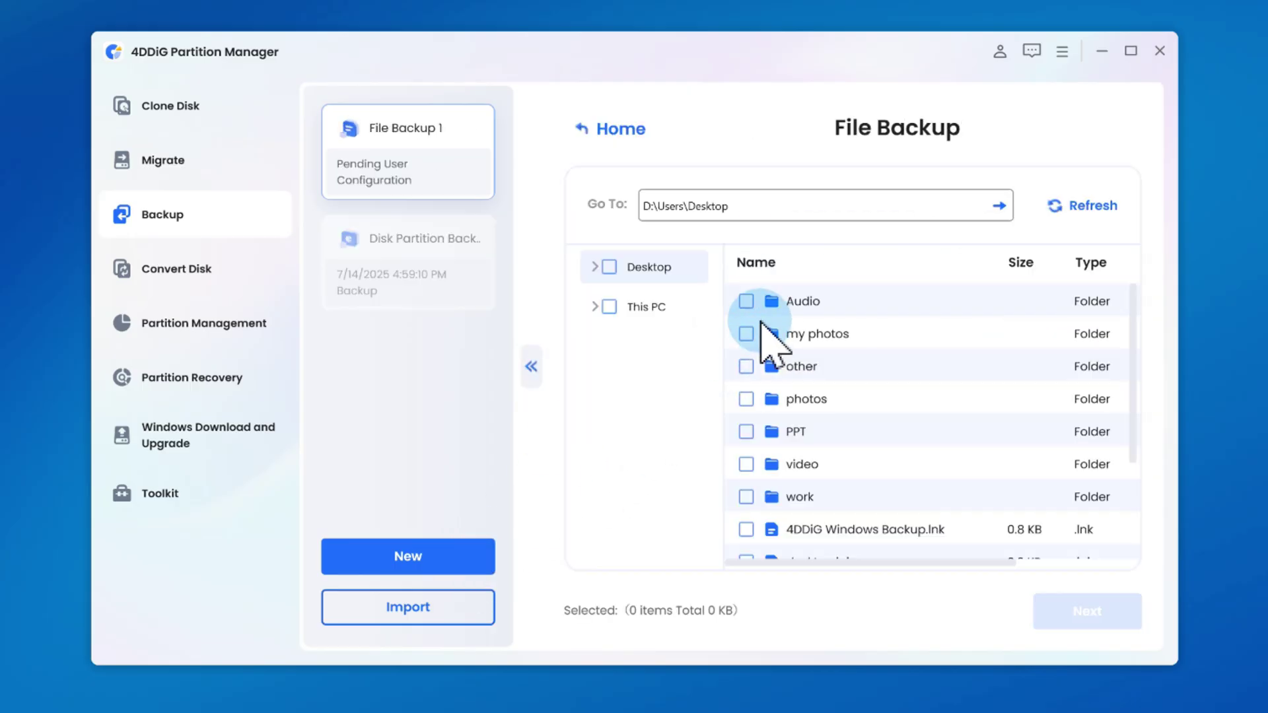
click(746, 334)
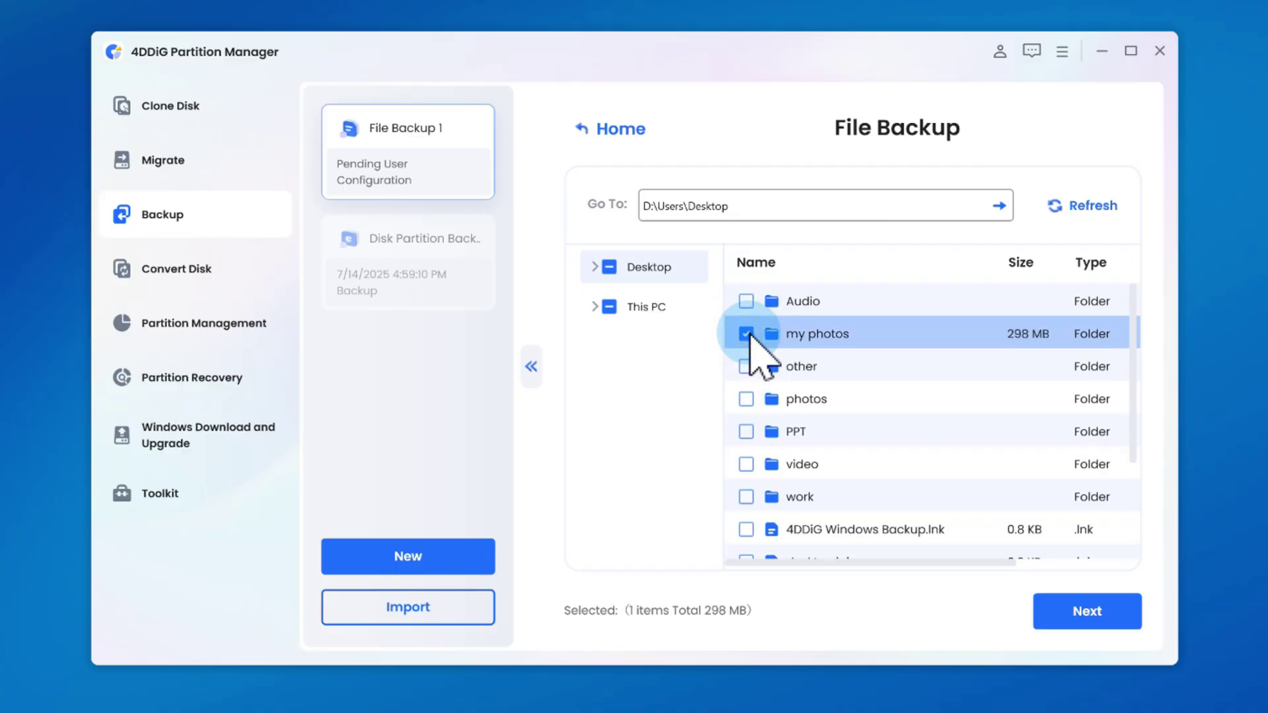
click(1083, 612)
click(1080, 614)
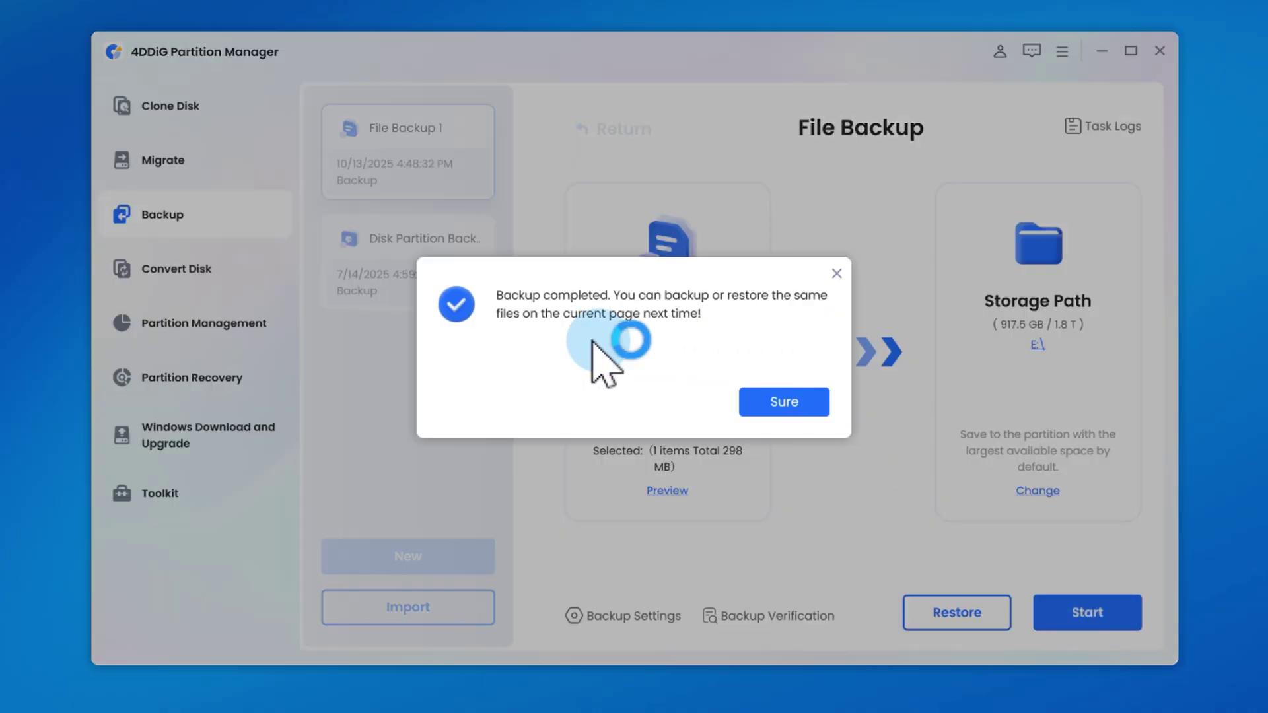
click(779, 402)
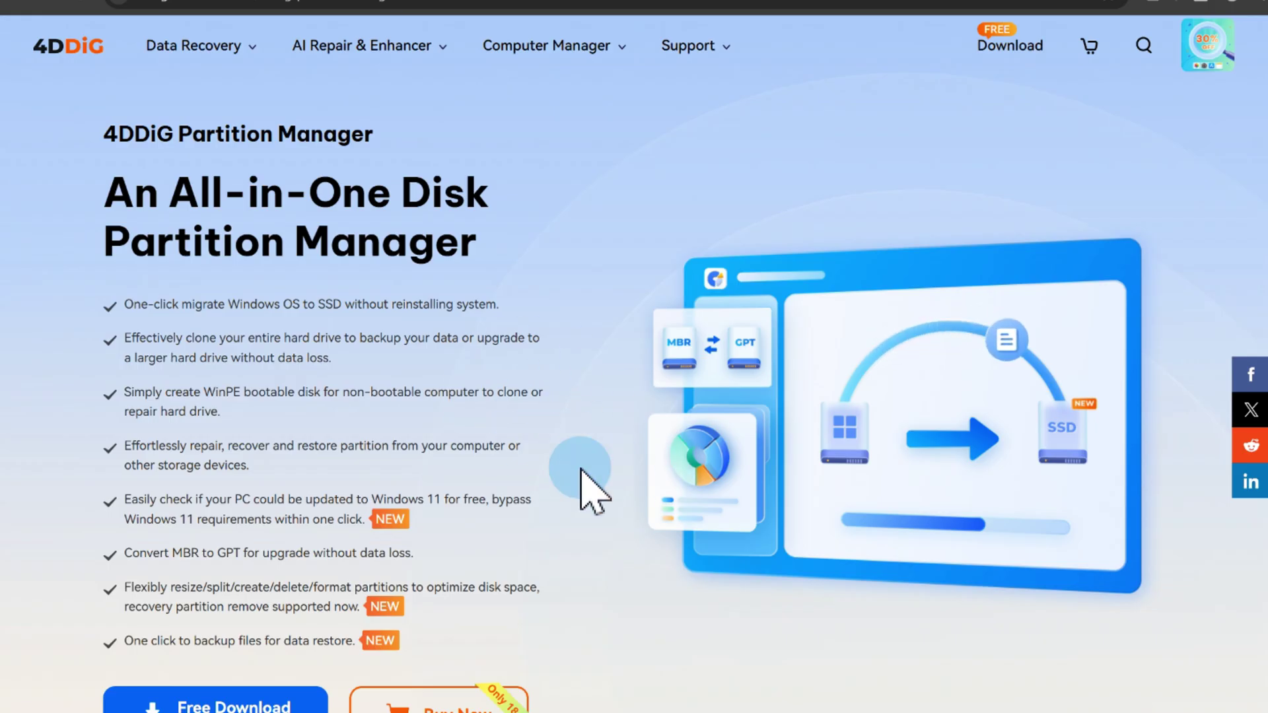
Run the Windows 11 Upgrade compatibility check under Windows Download and Upgrade.
scroll(1152, 508, down, 10)
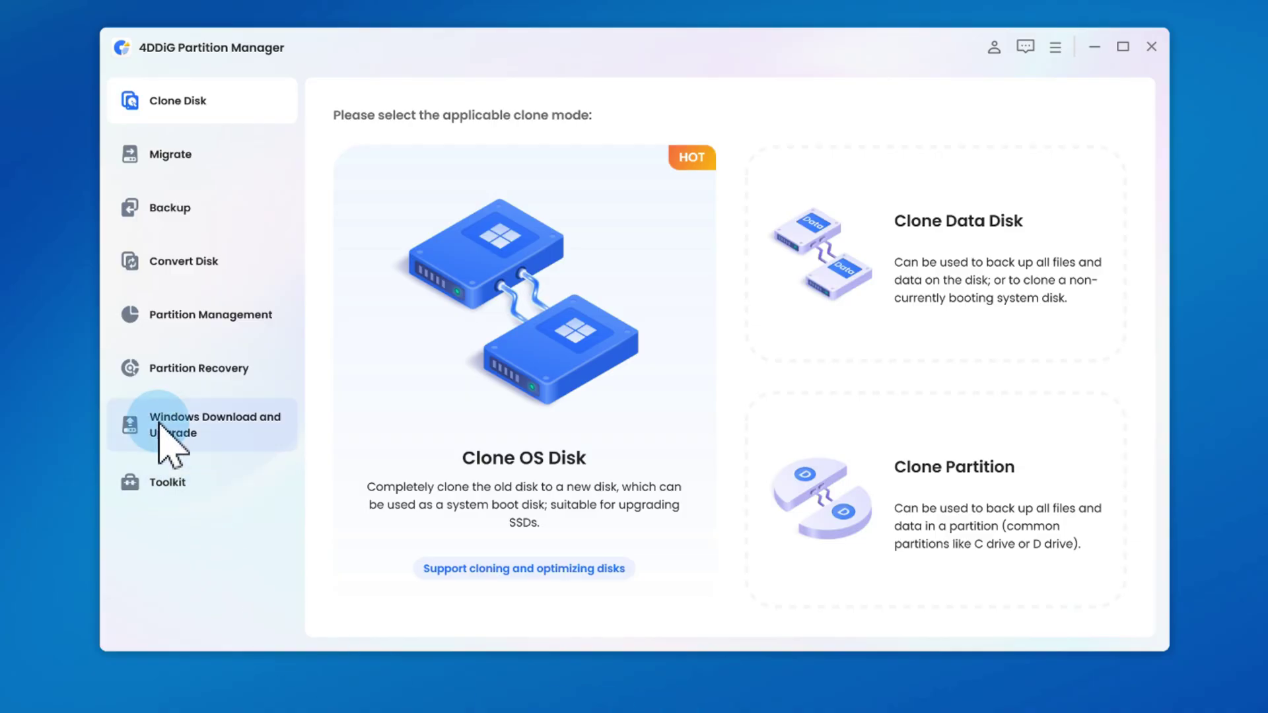
click(244, 431)
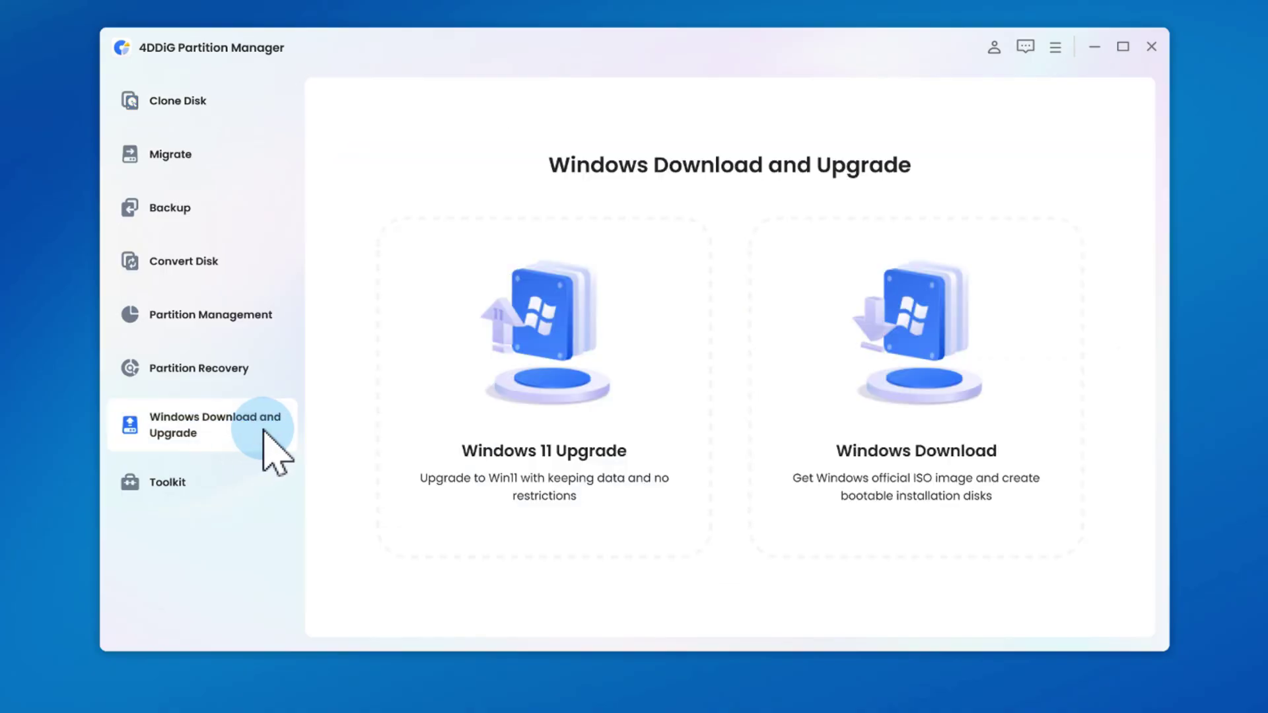
click(497, 493)
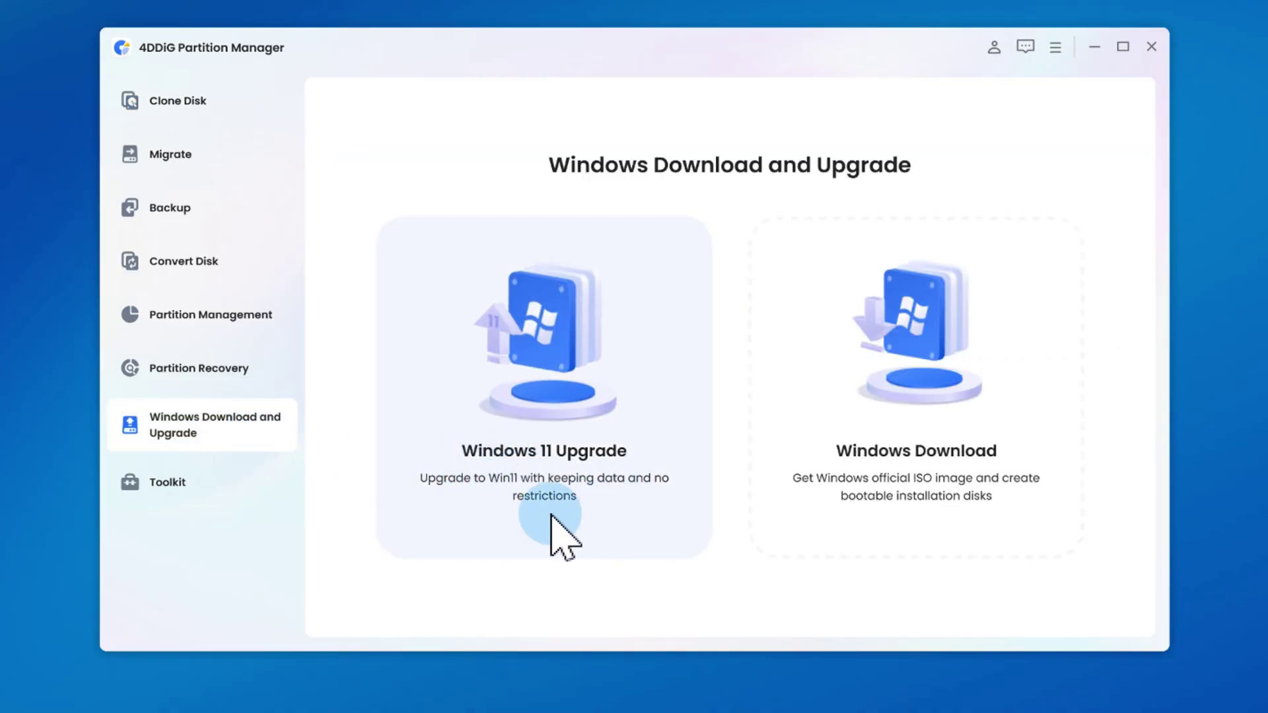
click(540, 513)
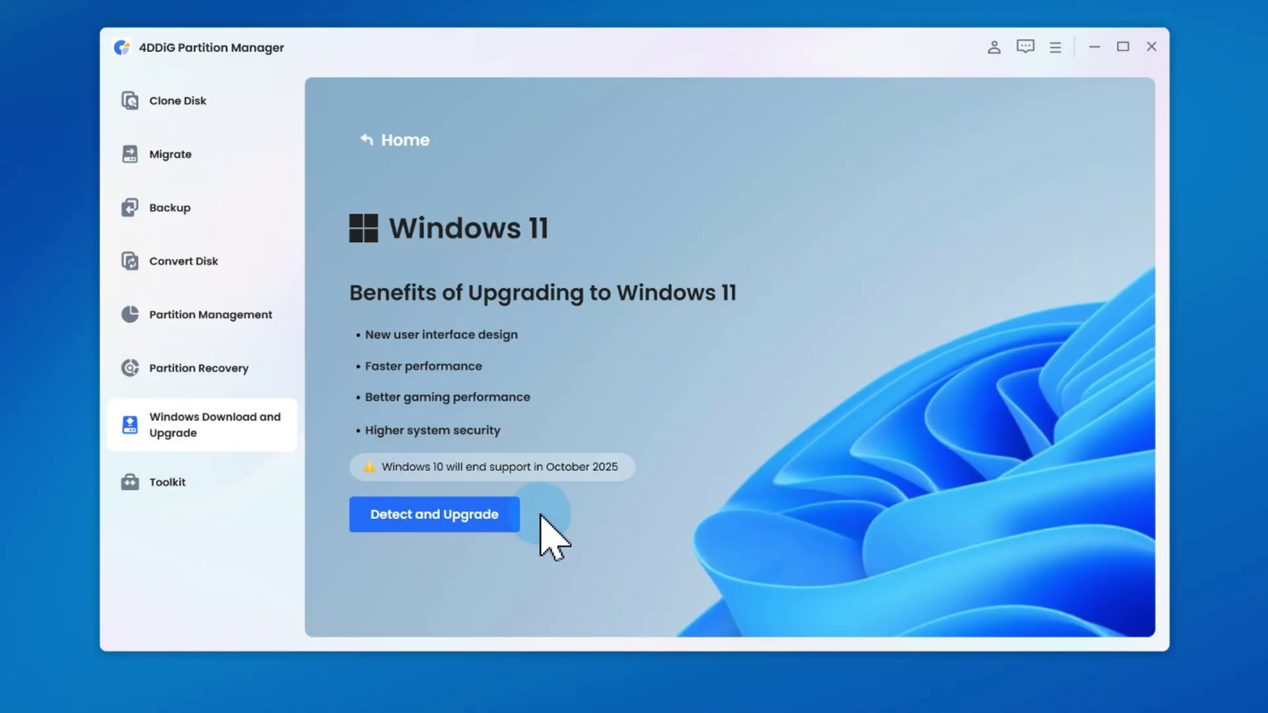
click(426, 515)
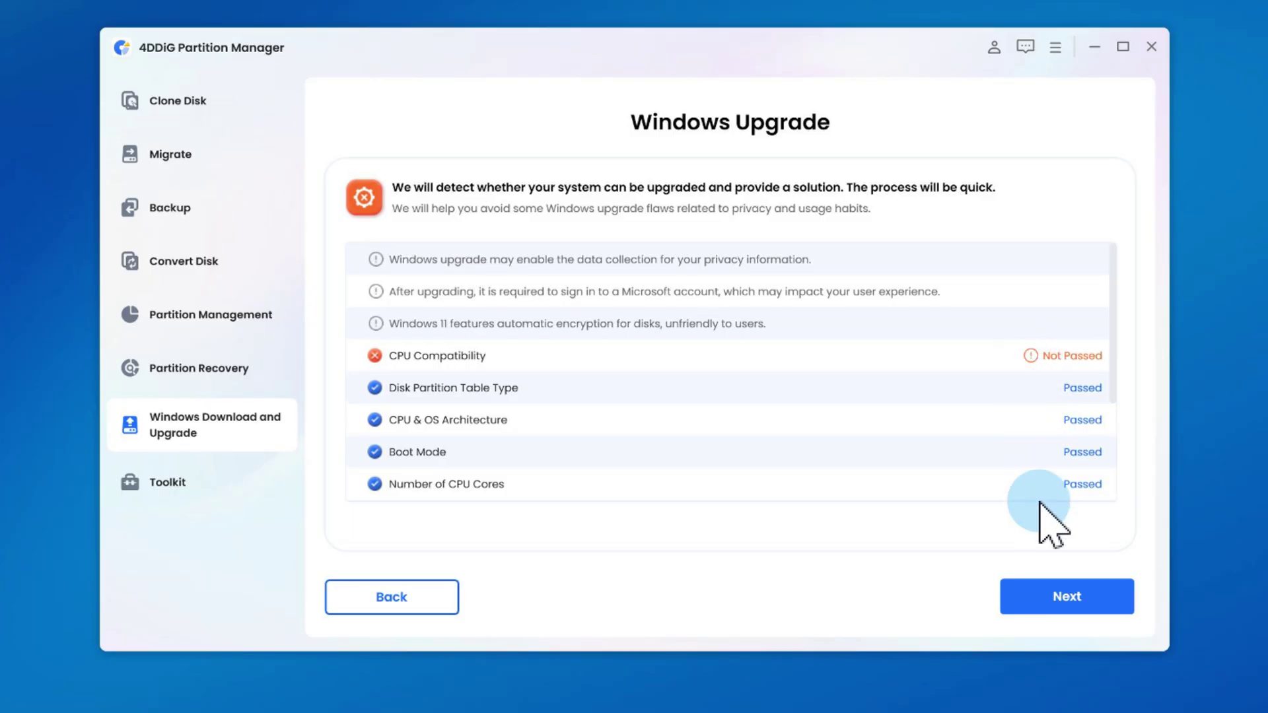
Start the Windows 11 upgrade in English (United States), confirming despite the language mismatch.
click(1039, 597)
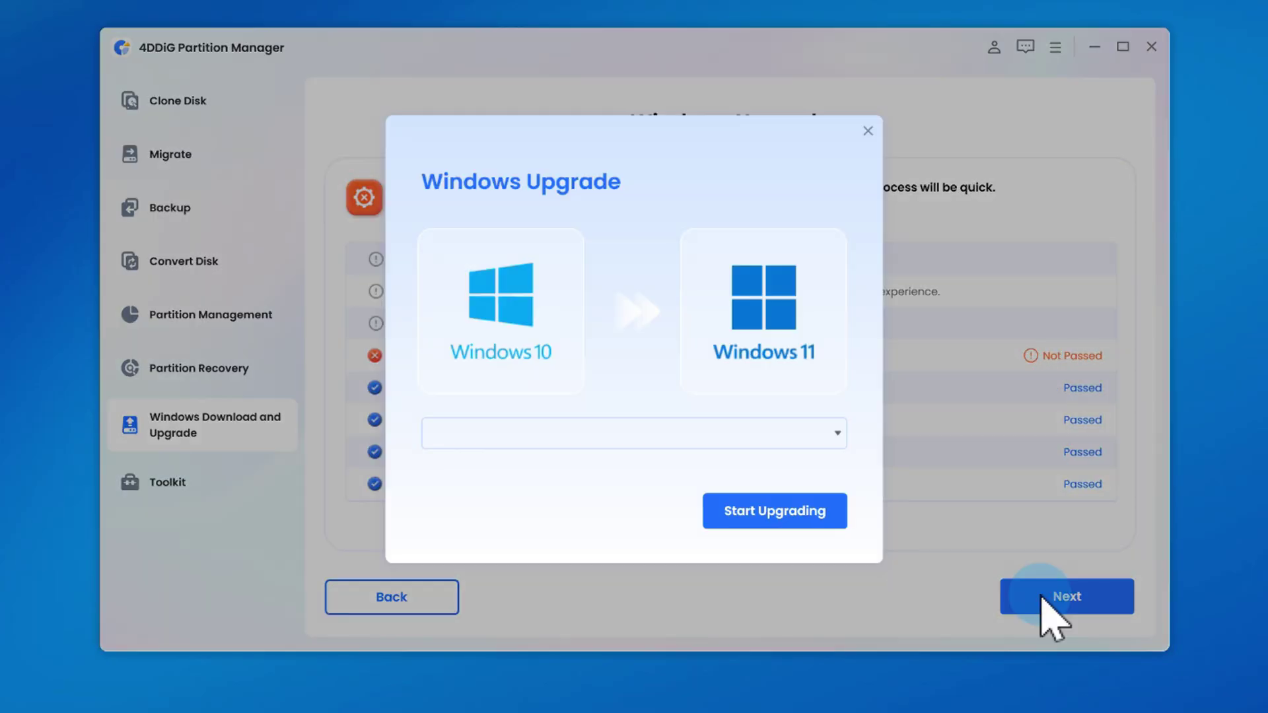
click(734, 433)
click(516, 524)
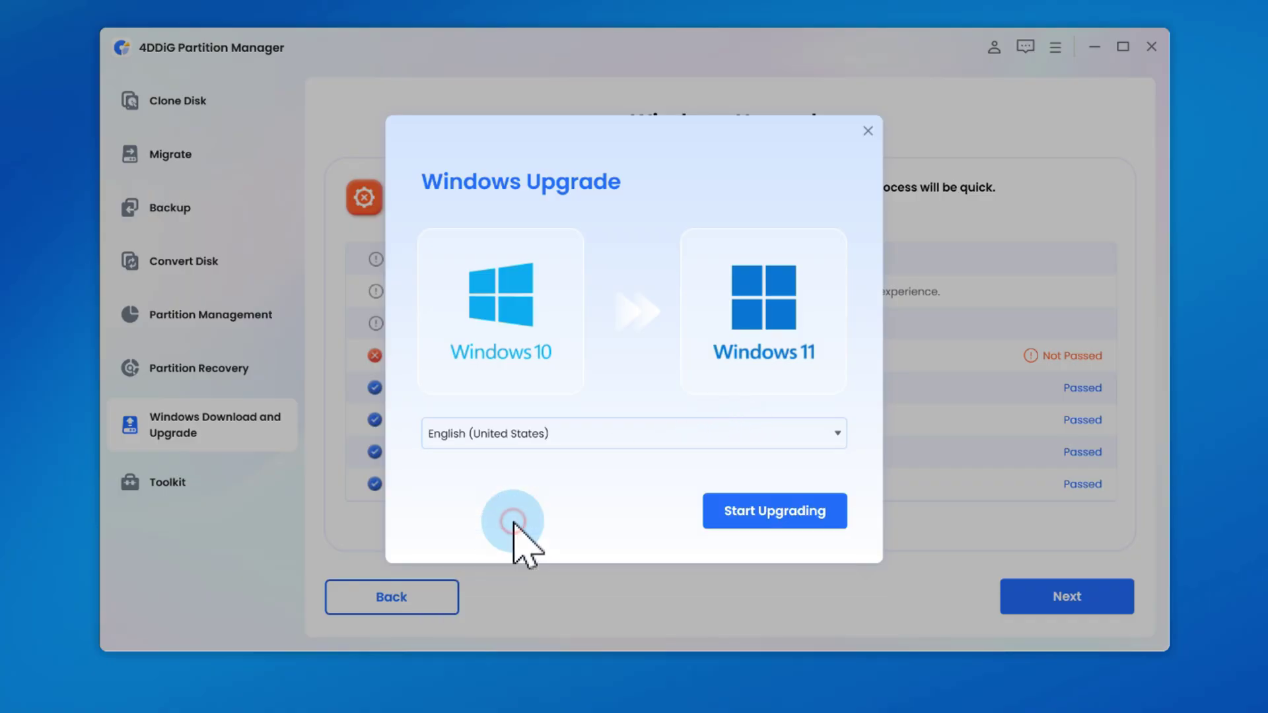
click(774, 518)
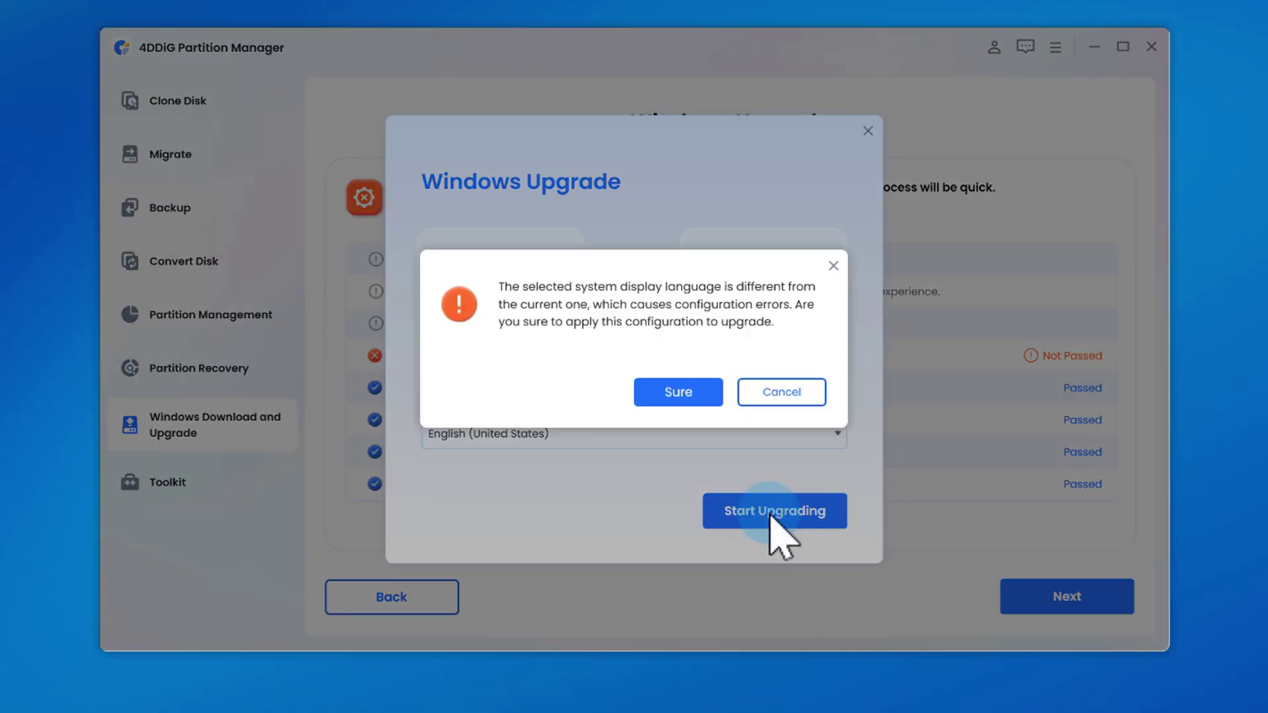
click(655, 396)
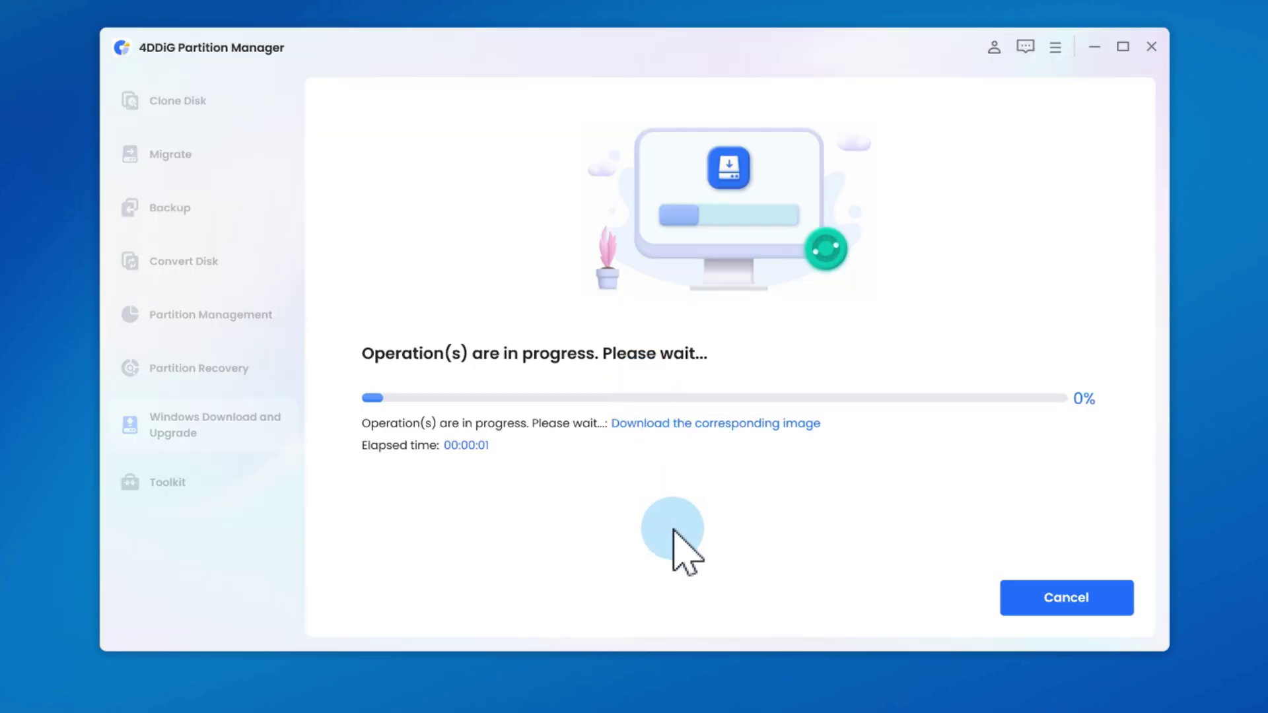